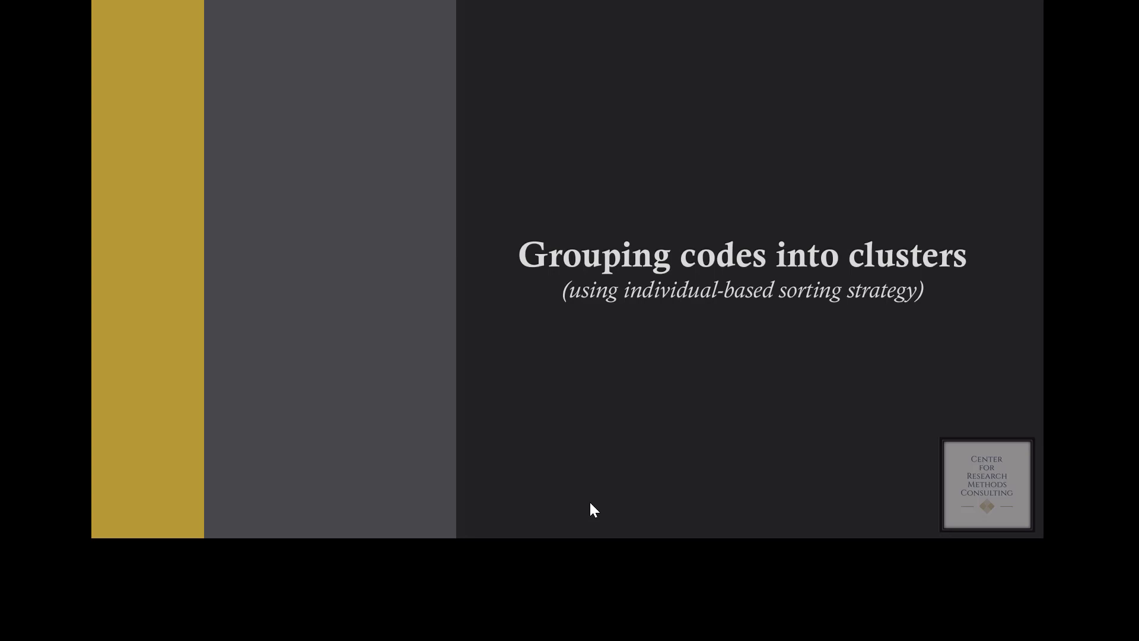
Advance from the 'Grouping codes into clusters' title slide to the 'Categorizing Codes' slide
{"action": "left_click", "coordinate": [546, 453]}
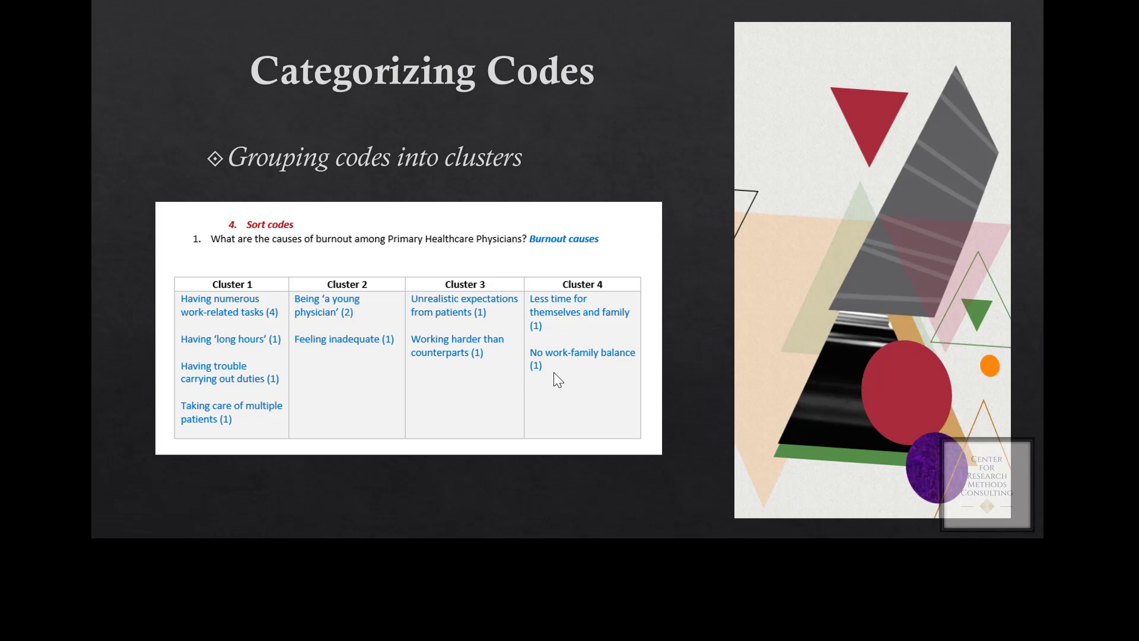
Switch from the slideshow to the Word 'Sorting codes' document with Alt+Tab
{"action": "key", "text": "alt+Tab"}
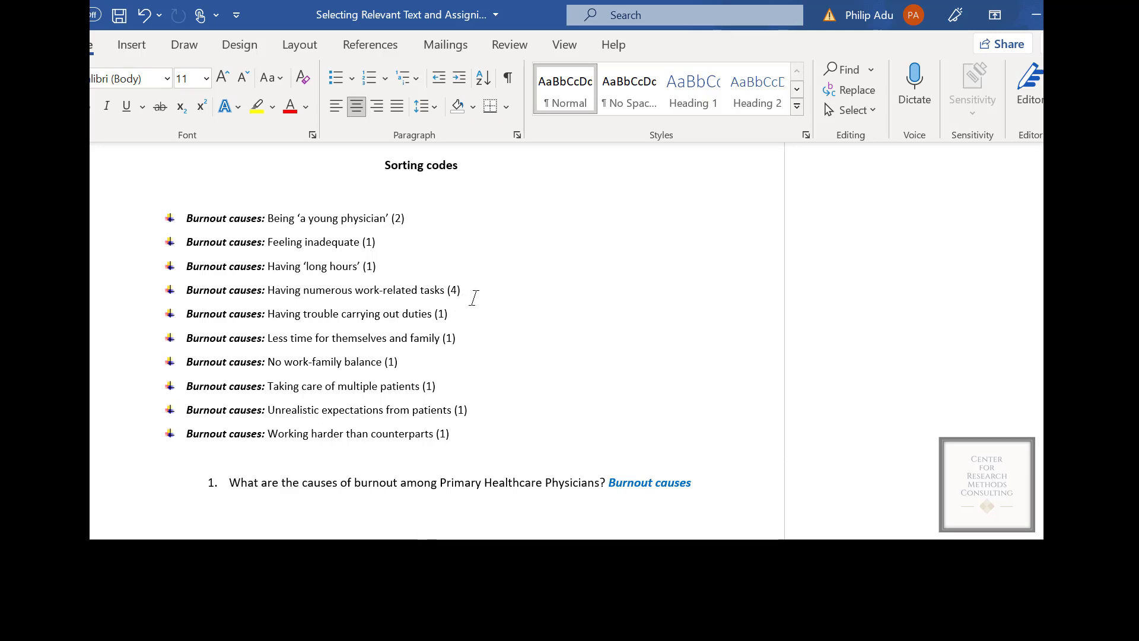
Put the cursor on the empty line below the burnout question with the Insert ribbon showing
{"action": "left_click_drag", "start_coordinate": [475, 297], "coordinate": [319, 298]}
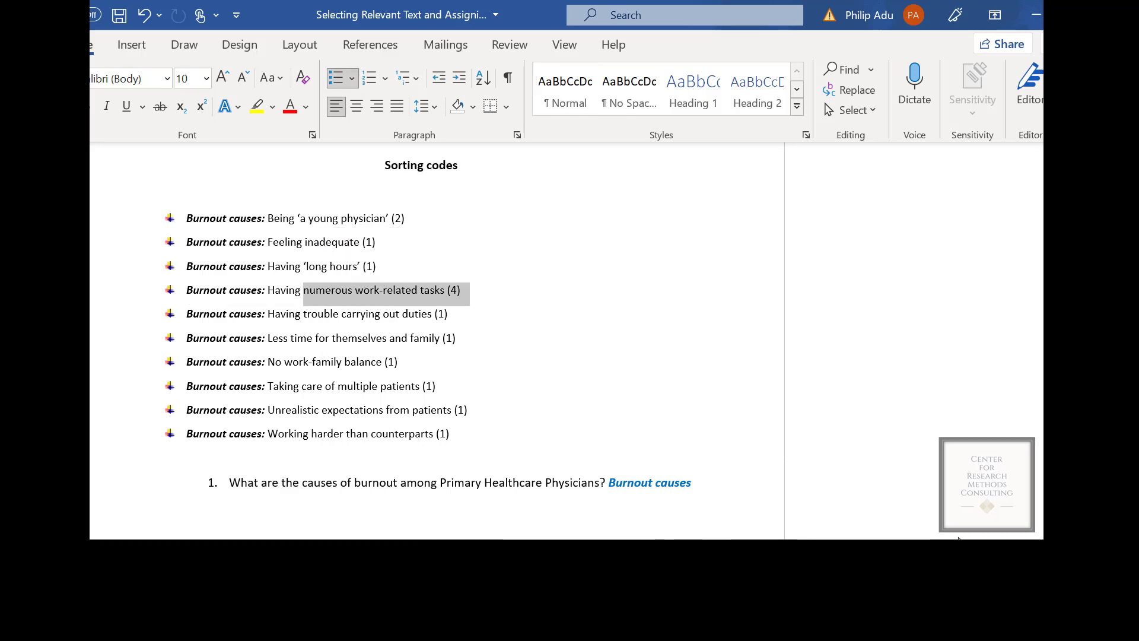
{"action": "scroll", "coordinate": [436, 341], "scroll_direction": "down", "scroll_amount": 2}
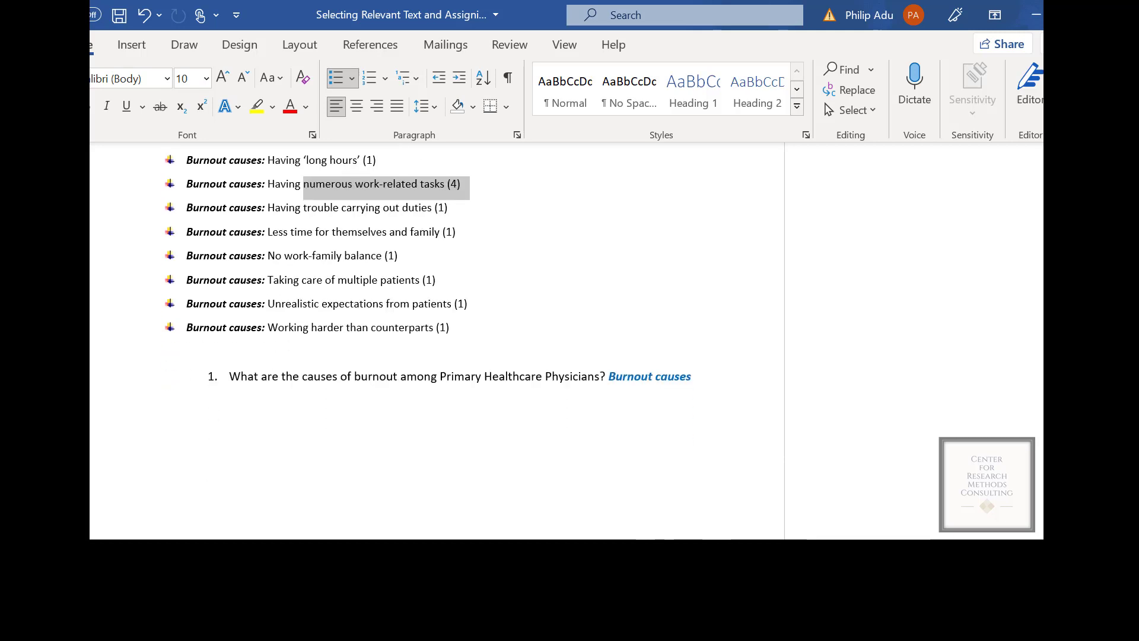
{"action": "left_click", "coordinate": [318, 443]}
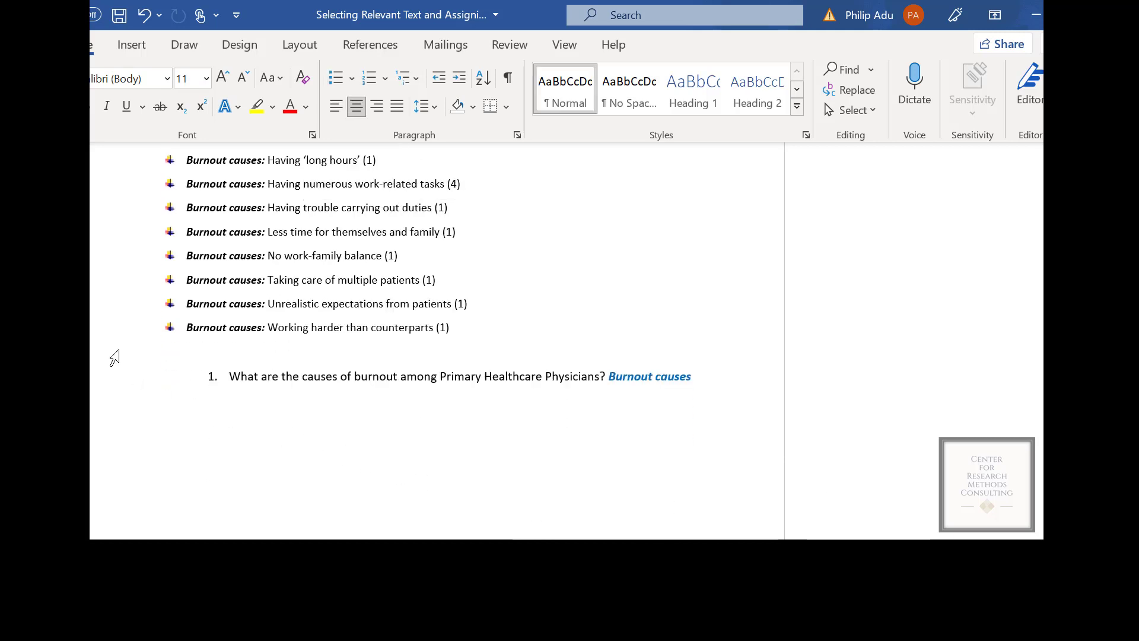
{"action": "left_click", "coordinate": [132, 47]}
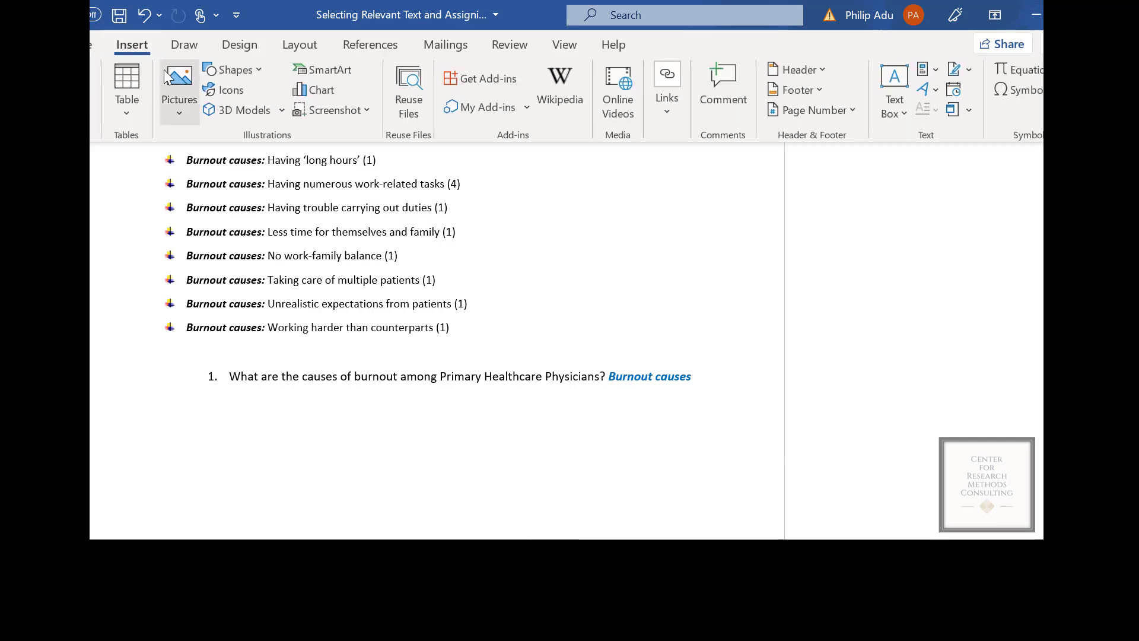
Insert a 5x1 table from the Table grid below the burnout question
{"action": "left_click", "coordinate": [133, 104]}
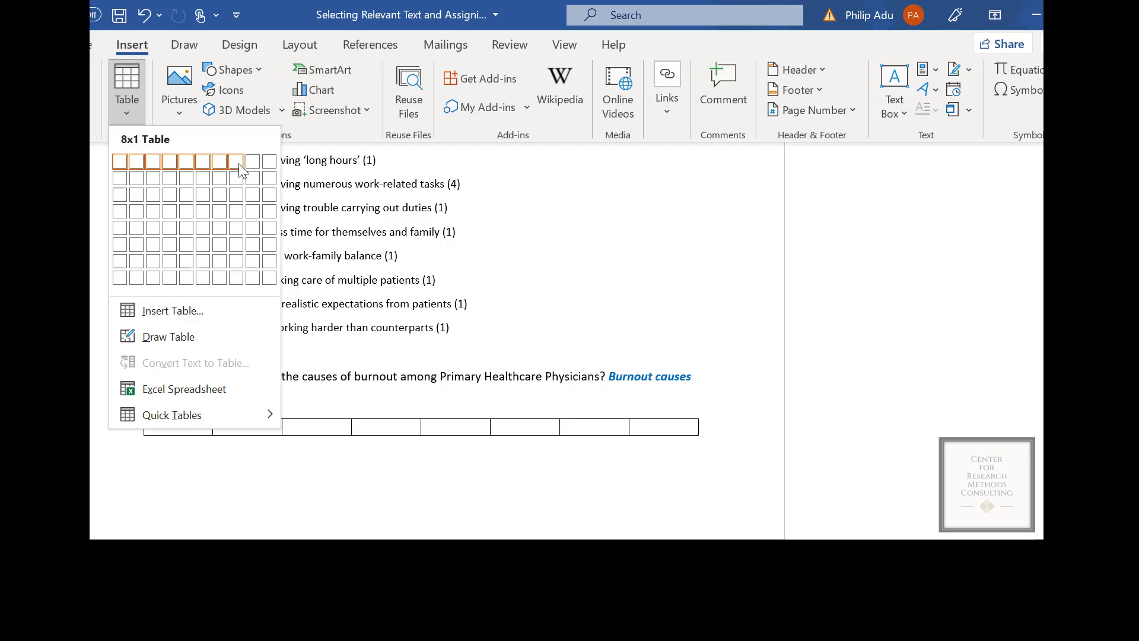
{"action": "left_click", "coordinate": [187, 161]}
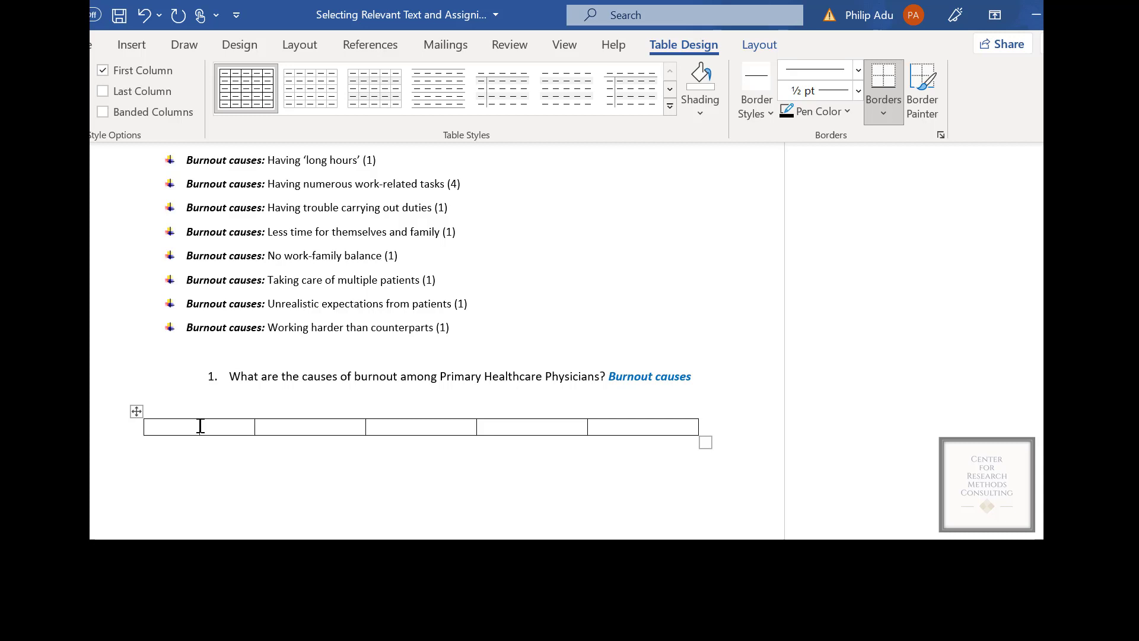
Head the columns Cluster 1 through Cluster 5, then add a taller second row
{"action": "type", "text": "Cluster"}
{"action": "type", "text": " 1"}
{"action": "type", "text": "Cluster"}
{"action": "type", "text": " 2"}
{"action": "left_click", "coordinate": [412, 427]}
{"action": "type", "text": "Cluster 3"}
{"action": "left_click", "coordinate": [531, 428]}
{"action": "type", "text": "Cluster"}
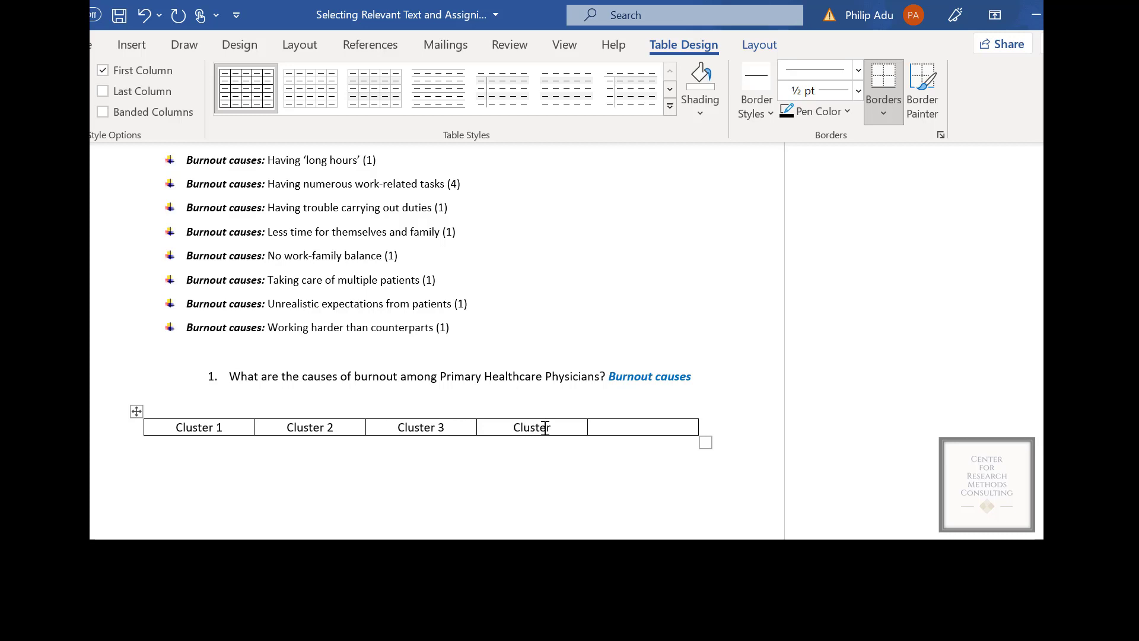
{"action": "type", "text": " 4"}
{"action": "double_click", "coordinate": [639, 429]}
{"action": "type", "text": "Cluster"}
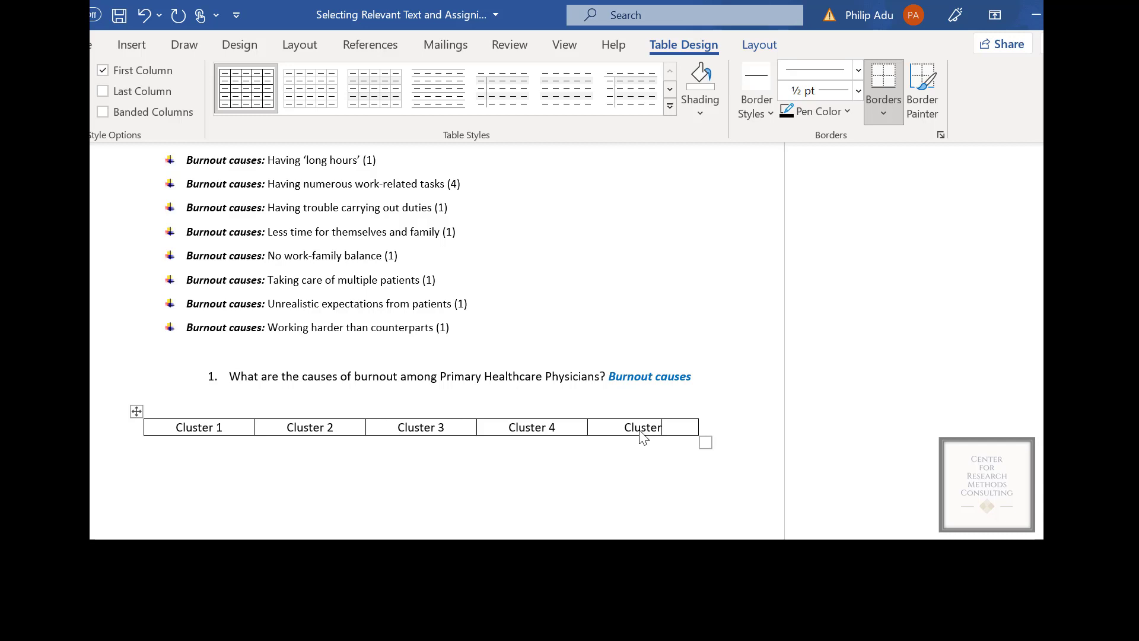
{"action": "type", "text": " 5"}
{"action": "key", "text": "Tab"}
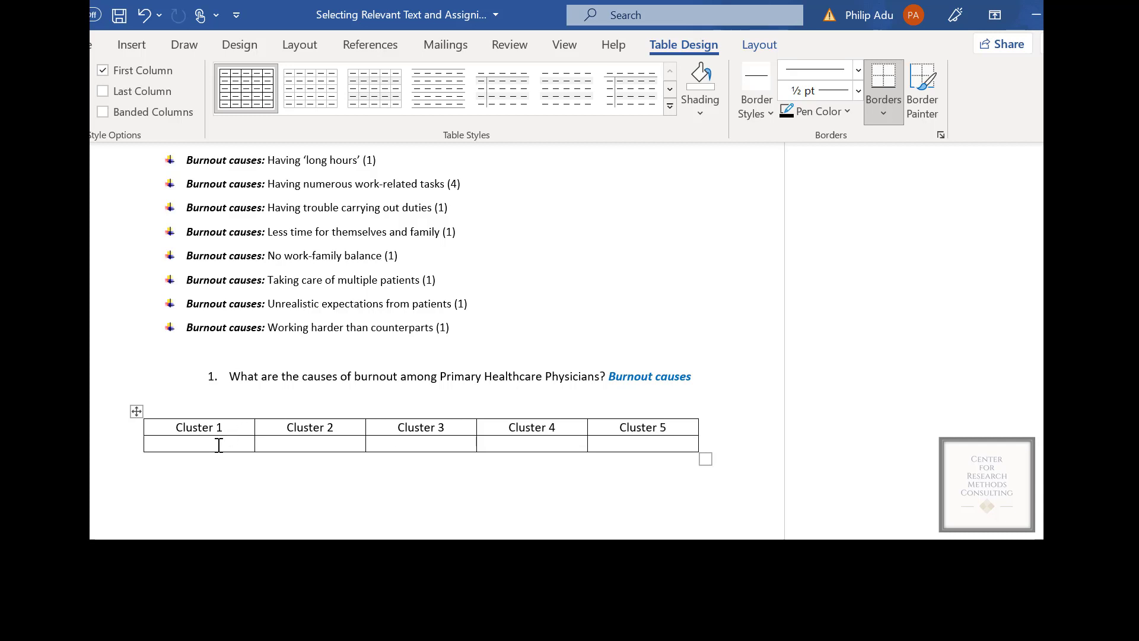
{"action": "key", "text": "Return"}
{"action": "key", "text": "Return"}
{"action": "key", "text": "Return"}
{"action": "key", "text": "Return"}
{"action": "key", "text": "Return"}
{"action": "key", "text": "Return"}
{"action": "key", "text": "Return"}
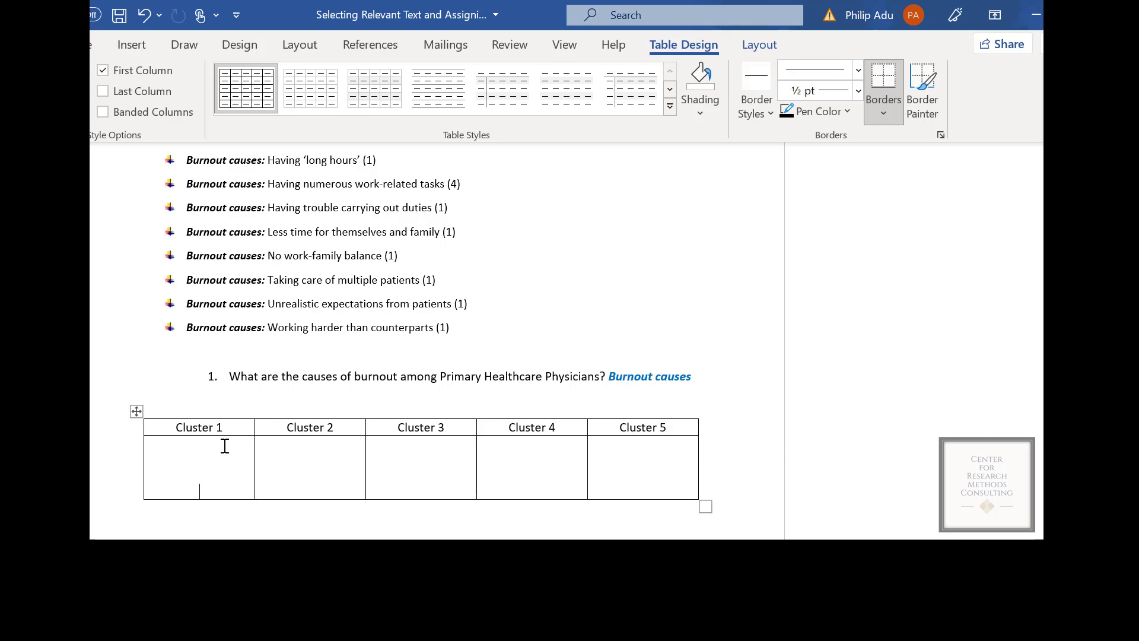
Copy 'Having numerous work-related tasks (4)' into the Cluster 1 cell without its bullet
{"action": "scroll", "coordinate": [225, 446], "scroll_direction": "down", "scroll_amount": 2}
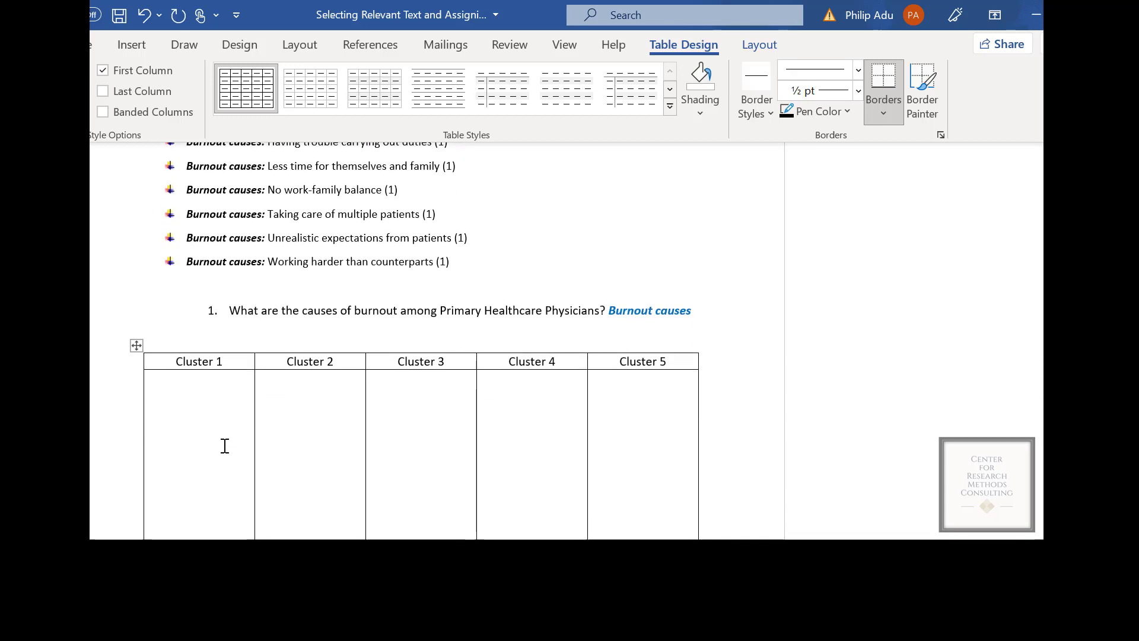
{"action": "scroll", "coordinate": [280, 424], "scroll_direction": "up", "scroll_amount": 5}
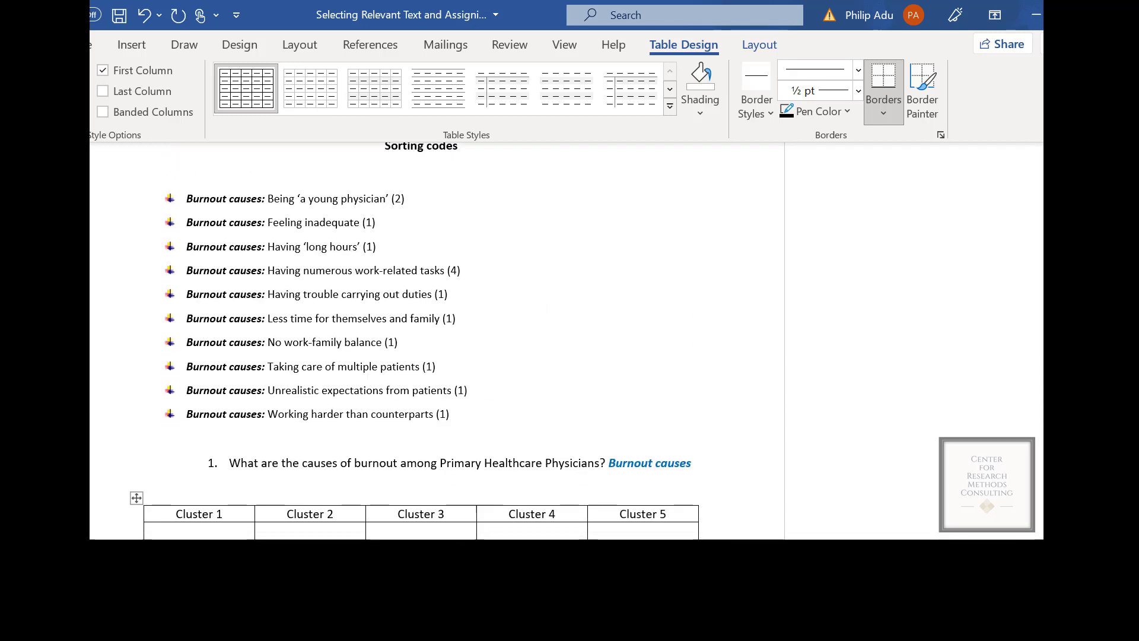
{"action": "scroll", "coordinate": [279, 424], "scroll_direction": "down", "scroll_amount": 1}
{"action": "scroll", "coordinate": [279, 423], "scroll_direction": "up", "scroll_amount": 1}
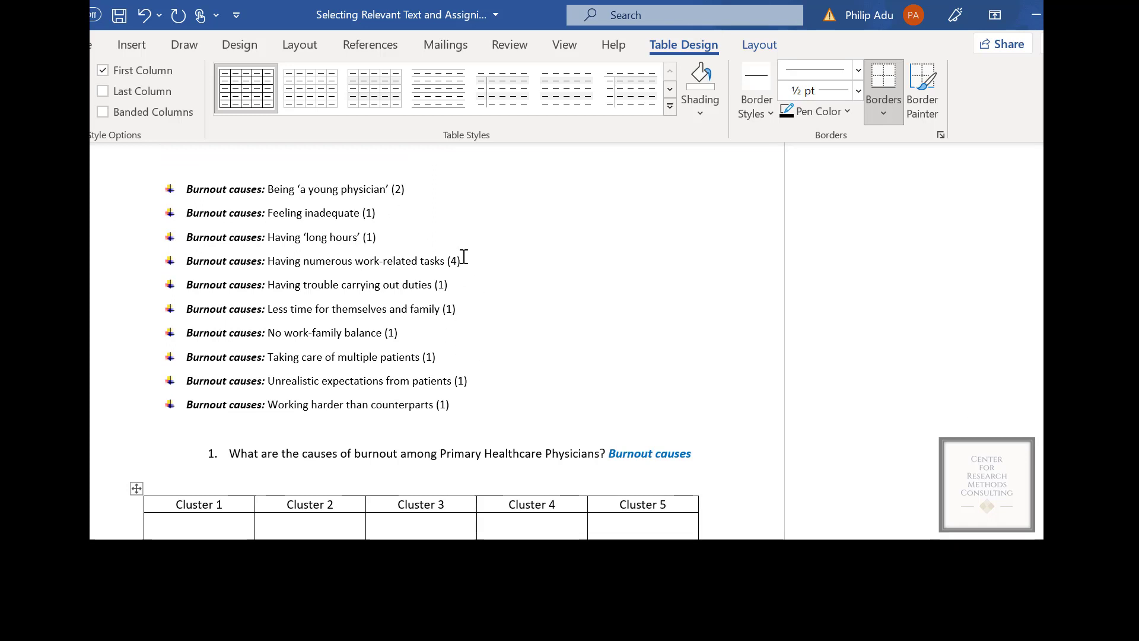
{"action": "left_click_drag", "start_coordinate": [462, 261], "coordinate": [283, 268]}
{"action": "right_click", "coordinate": [285, 196]}
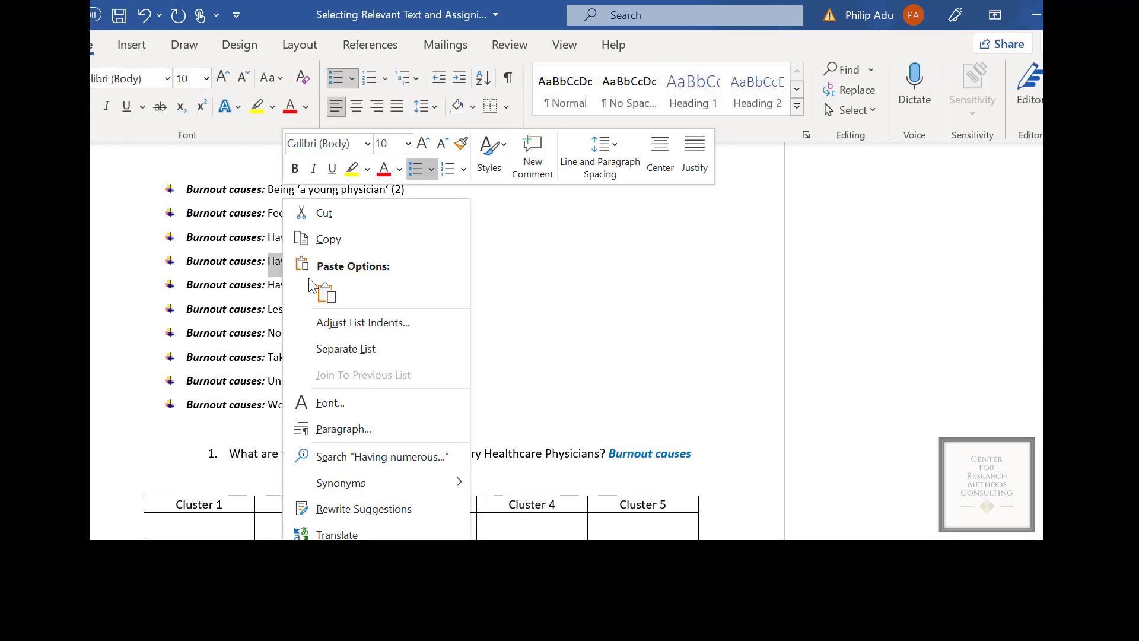
{"action": "left_click", "coordinate": [346, 247]}
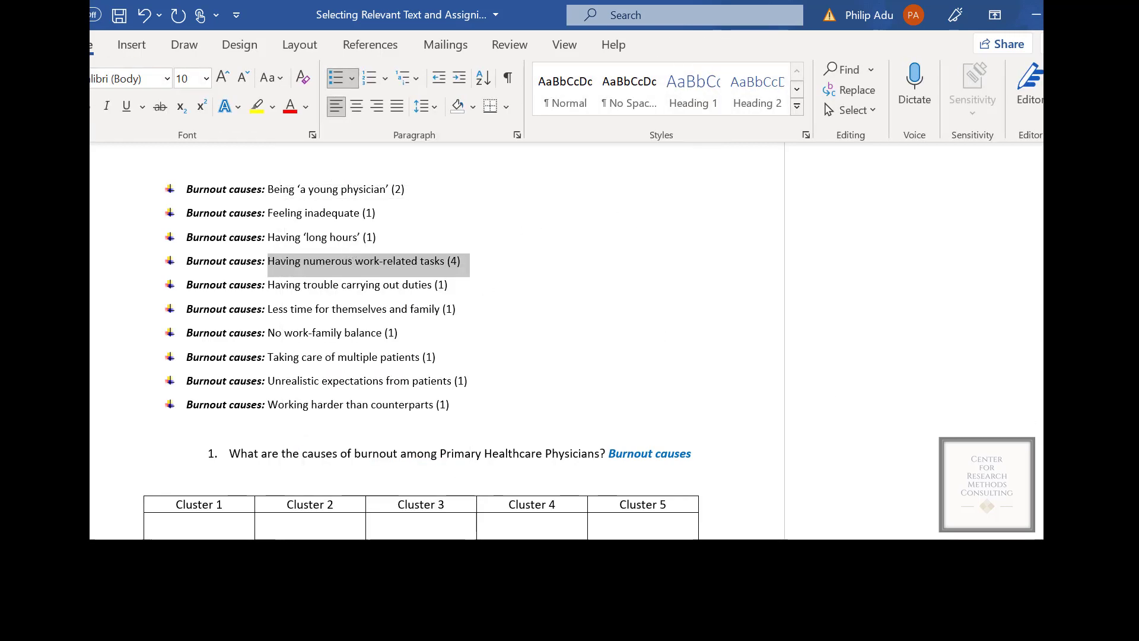
{"action": "scroll", "coordinate": [373, 356], "scroll_direction": "down", "scroll_amount": 3}
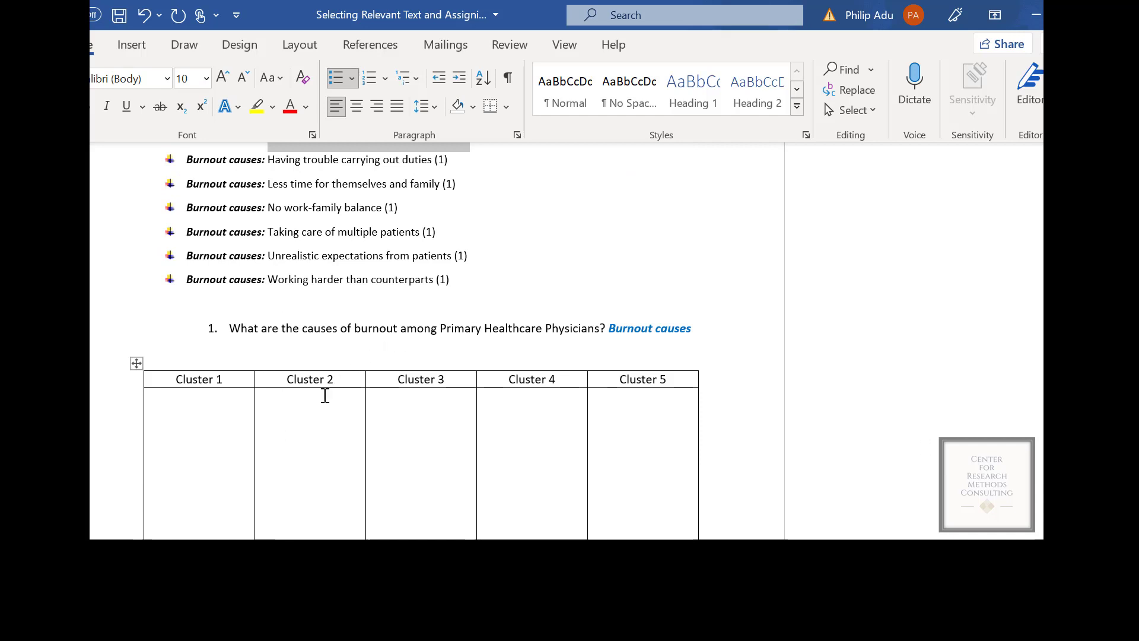
{"action": "left_click", "coordinate": [235, 409]}
{"action": "key", "text": "ctrl+v"}
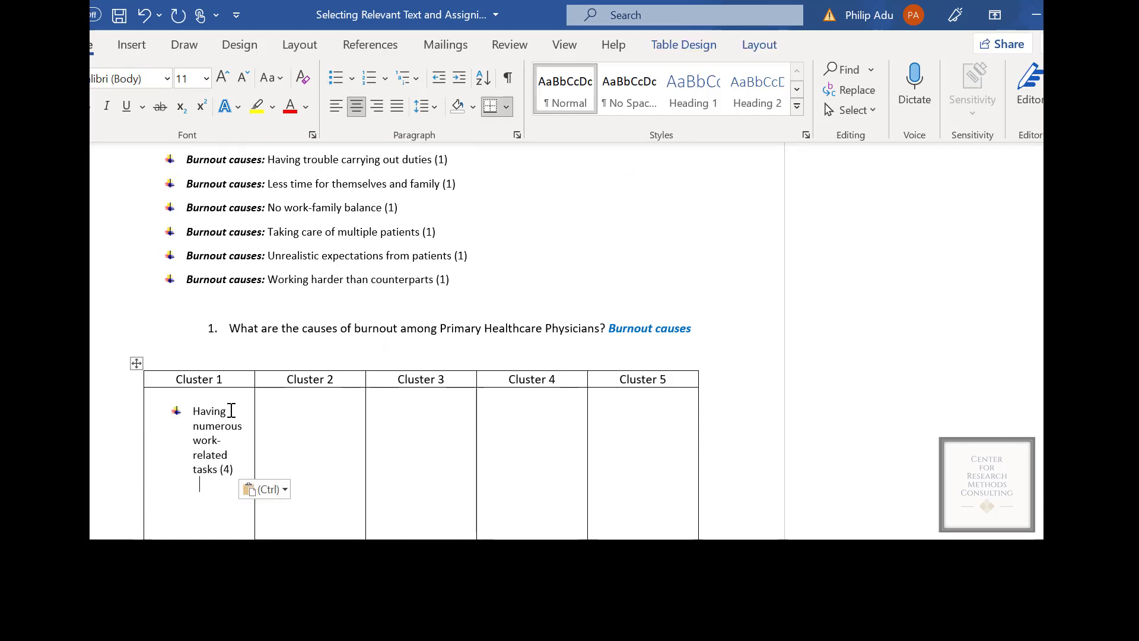
{"action": "left_click", "coordinate": [196, 410]}
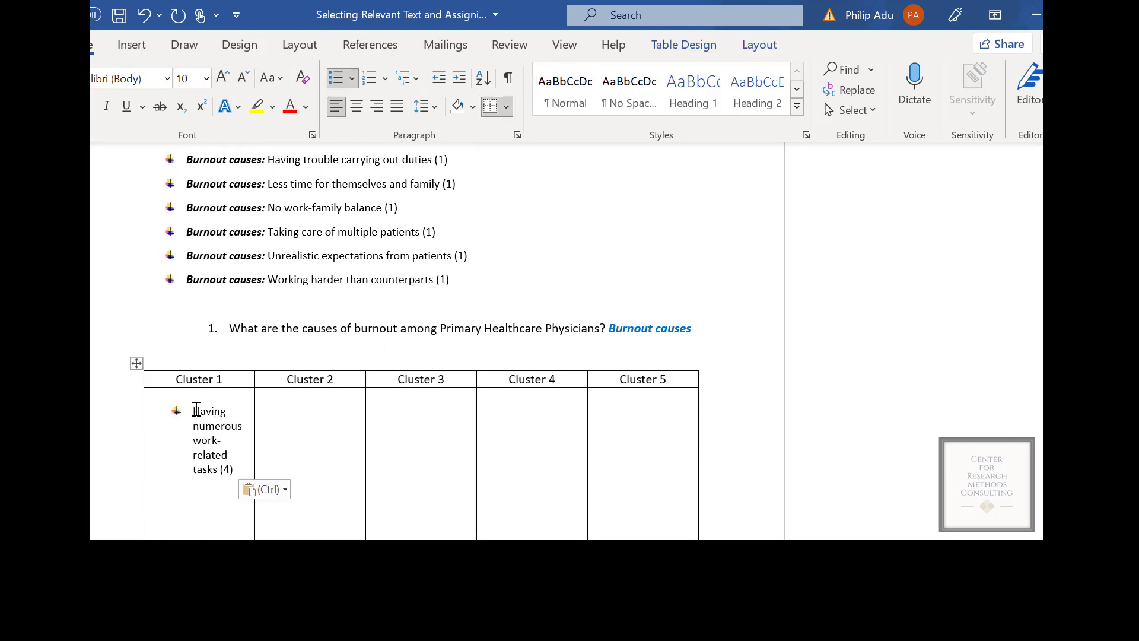
{"action": "key", "text": "BackSpace"}
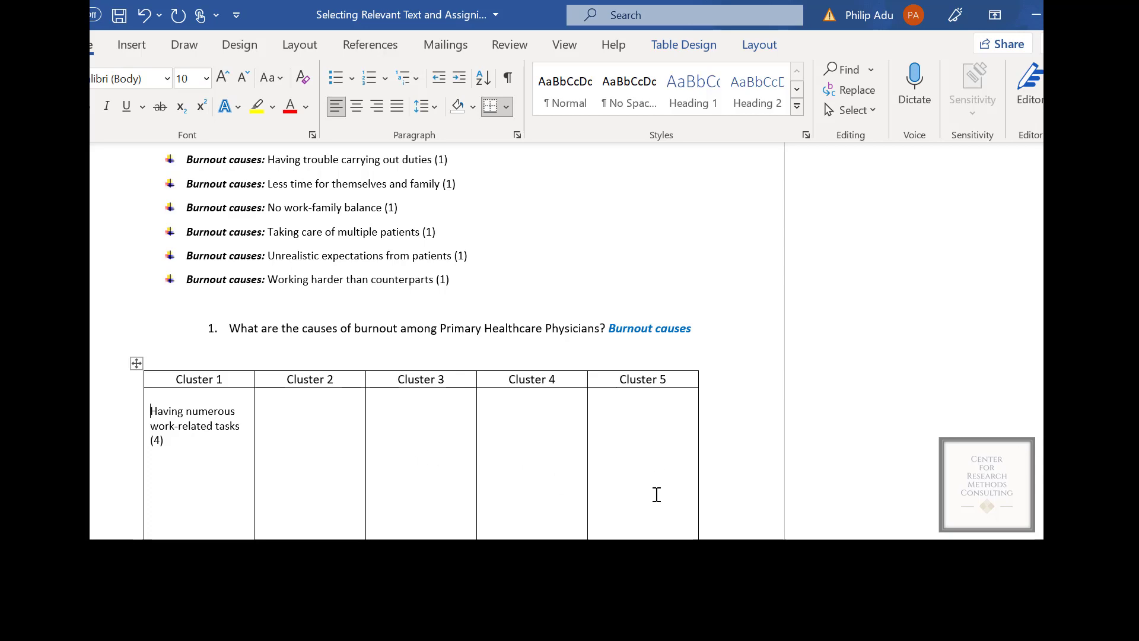
Highlight the 'Having numerous work-related tasks (4)' line yellow in the list
{"action": "scroll", "coordinate": [415, 344], "scroll_direction": "up", "scroll_amount": 2}
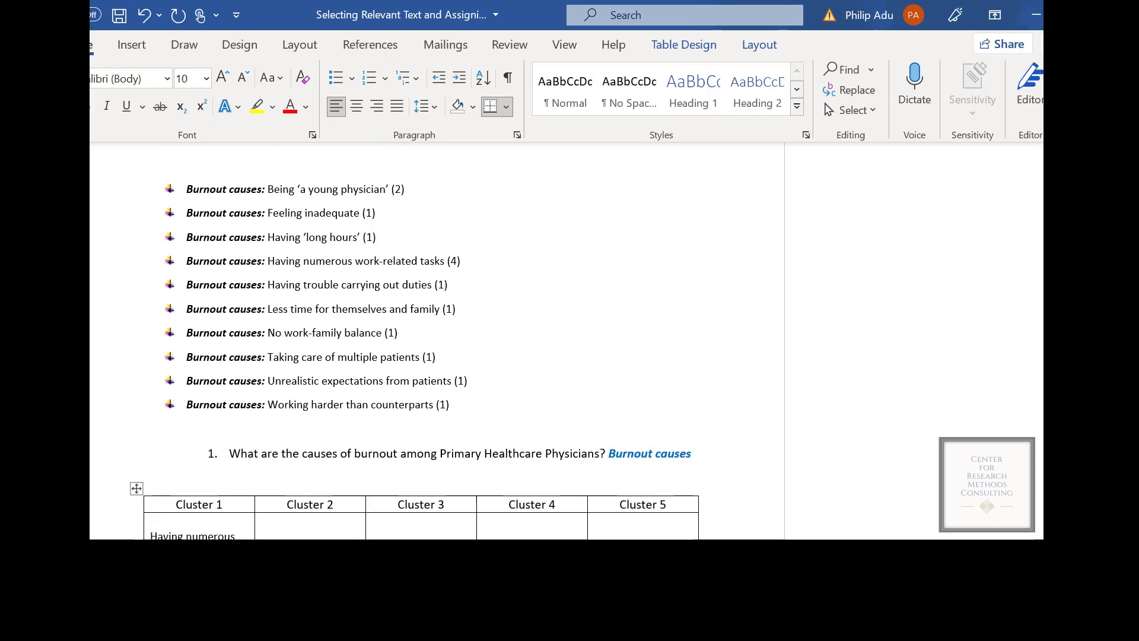
{"action": "triple_click", "coordinate": [356, 261]}
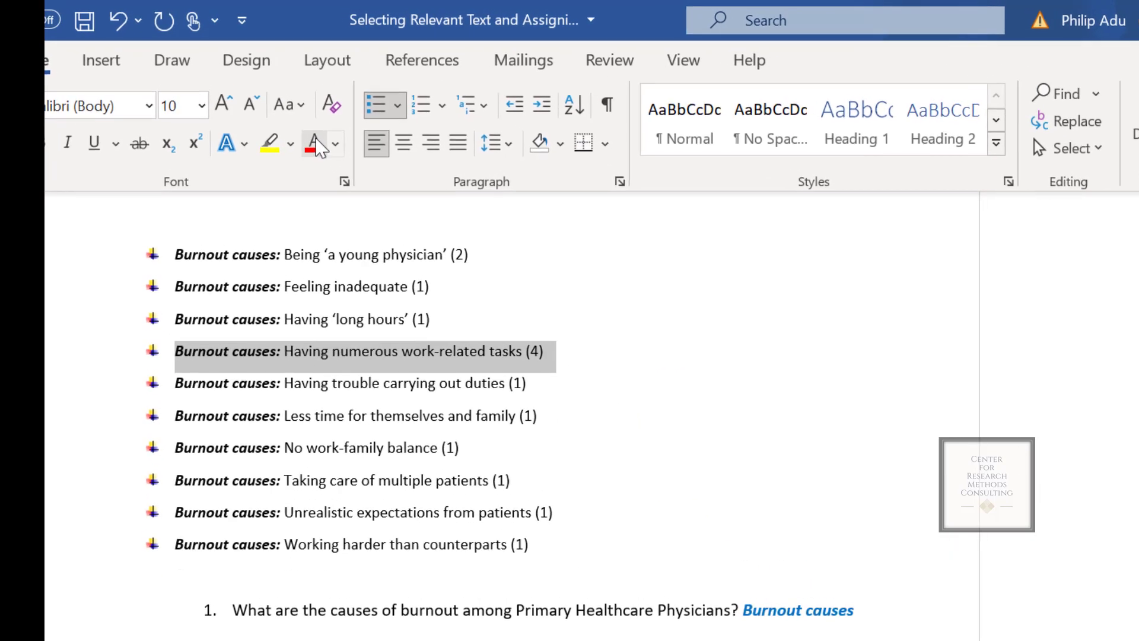
{"action": "left_click", "coordinate": [270, 144]}
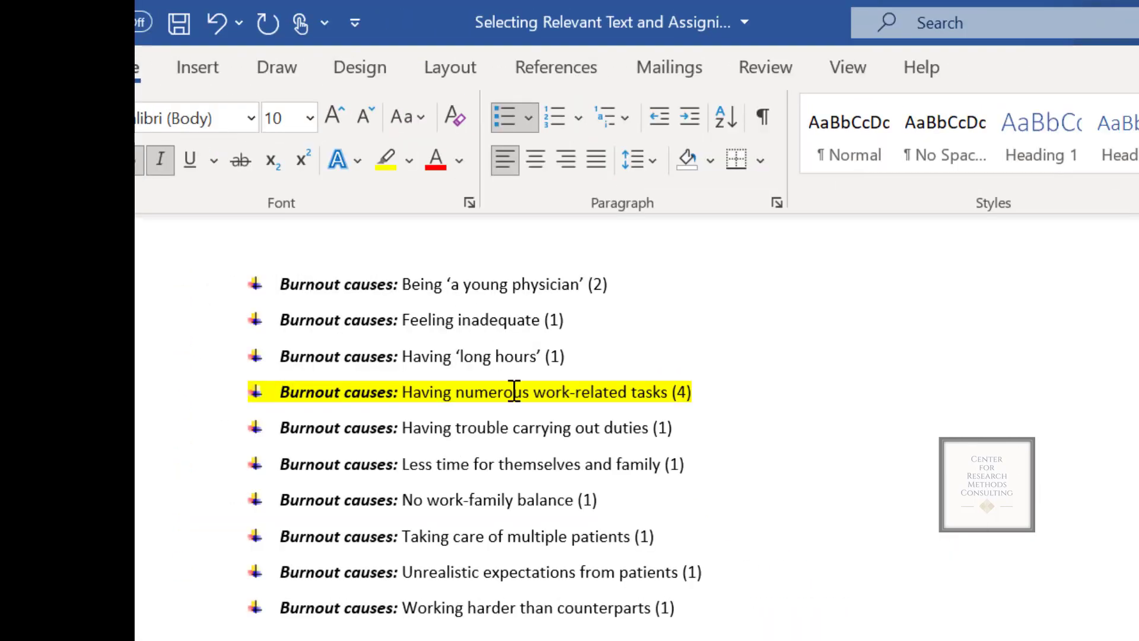
{"action": "key", "text": "Left"}
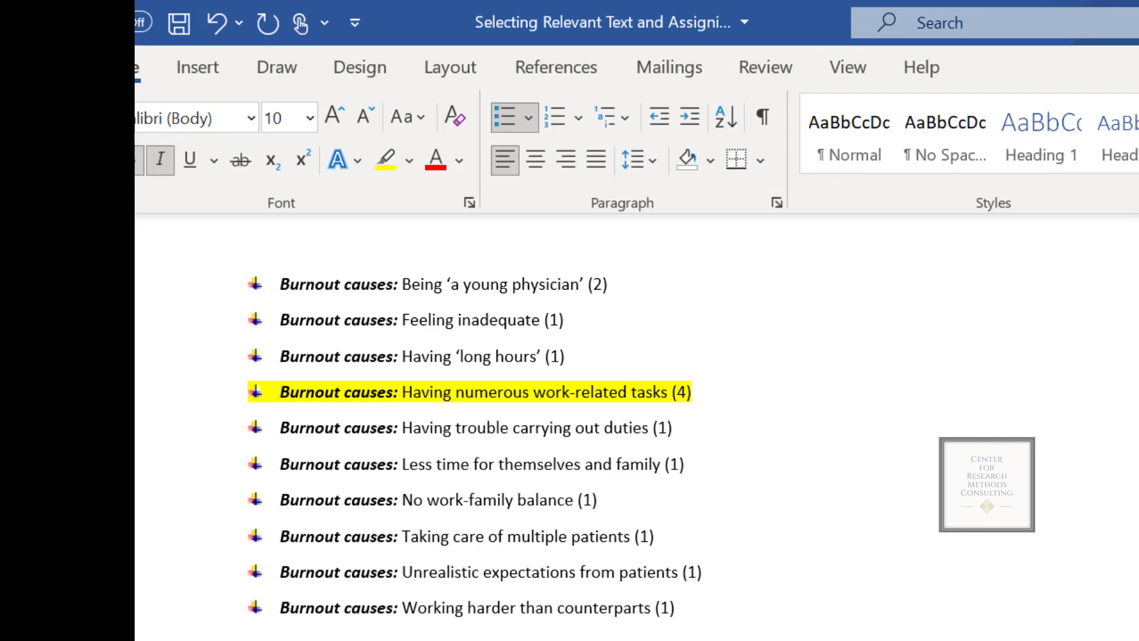